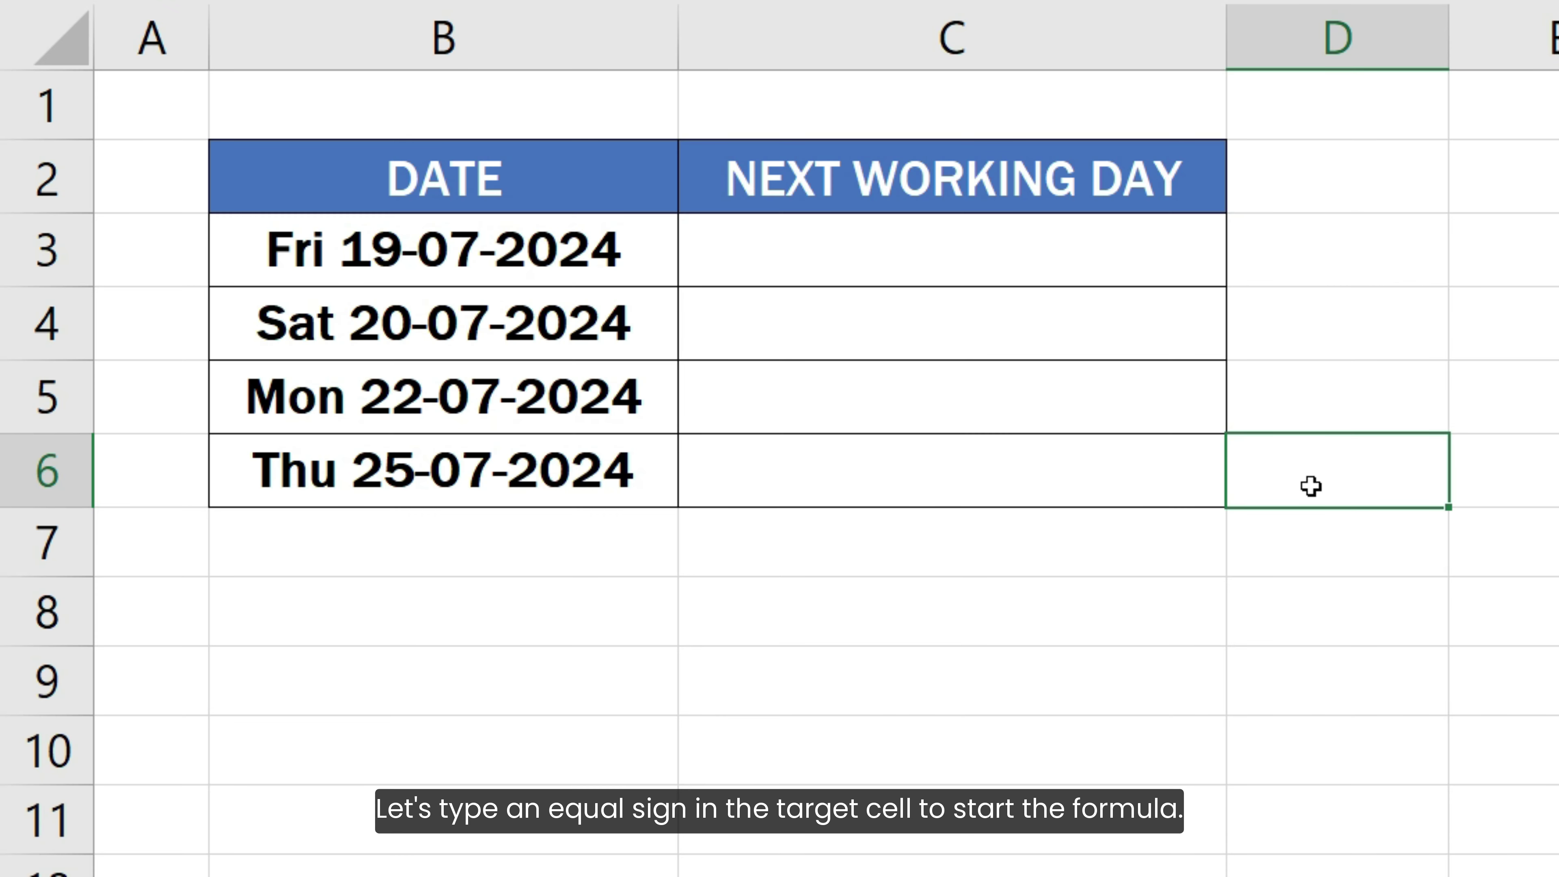
# Enter the formula =WORKDAY(B3, 1) in cell C3 to calculate the next working day
pyautogui.click(1152, 269)
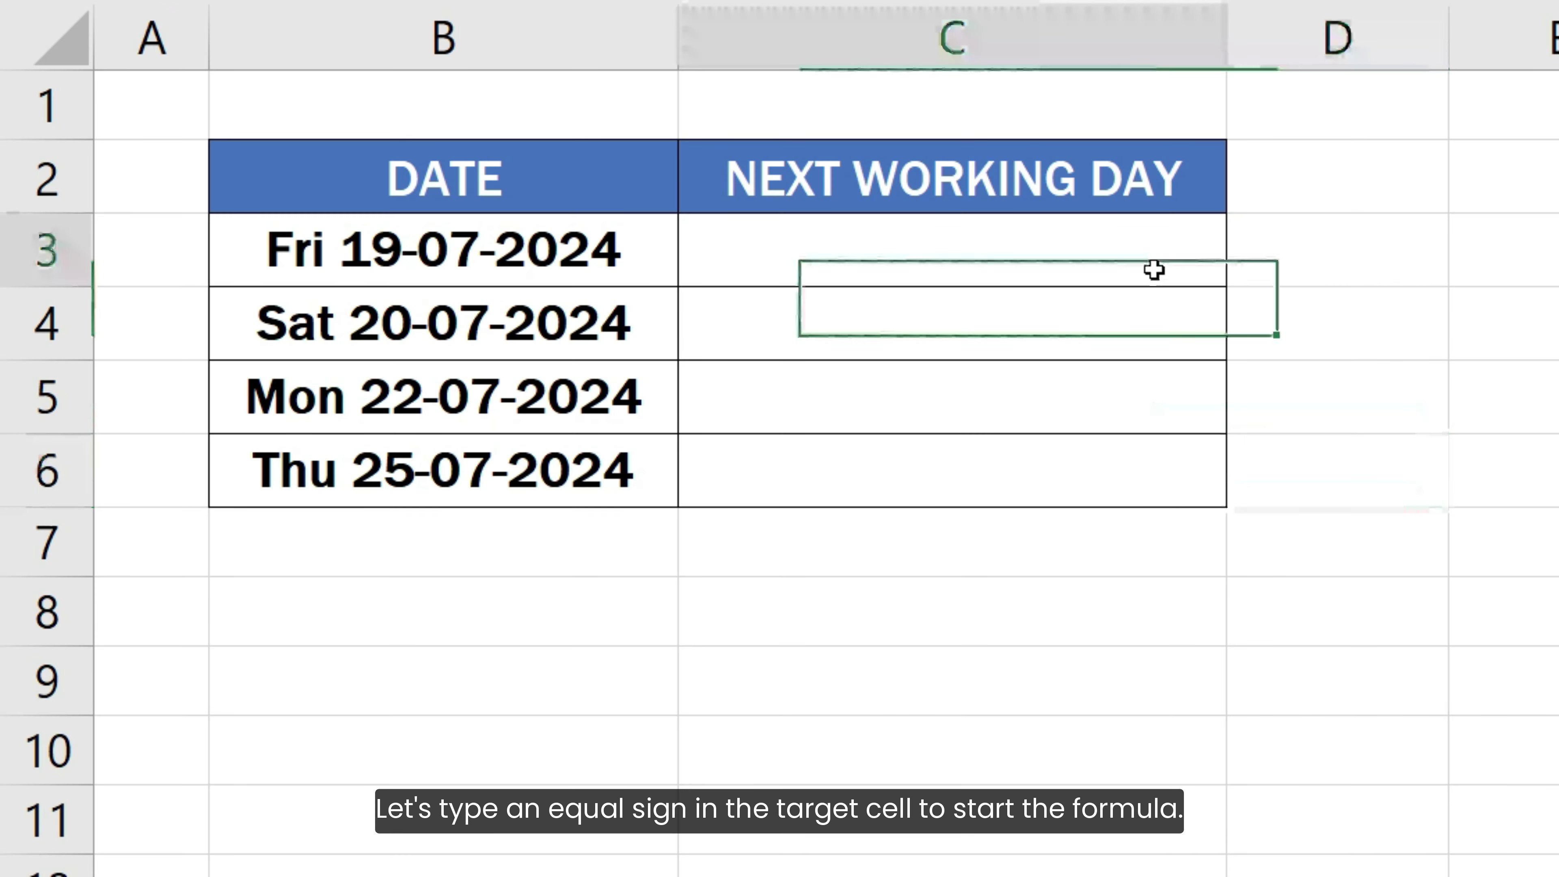
pyautogui.write('=')
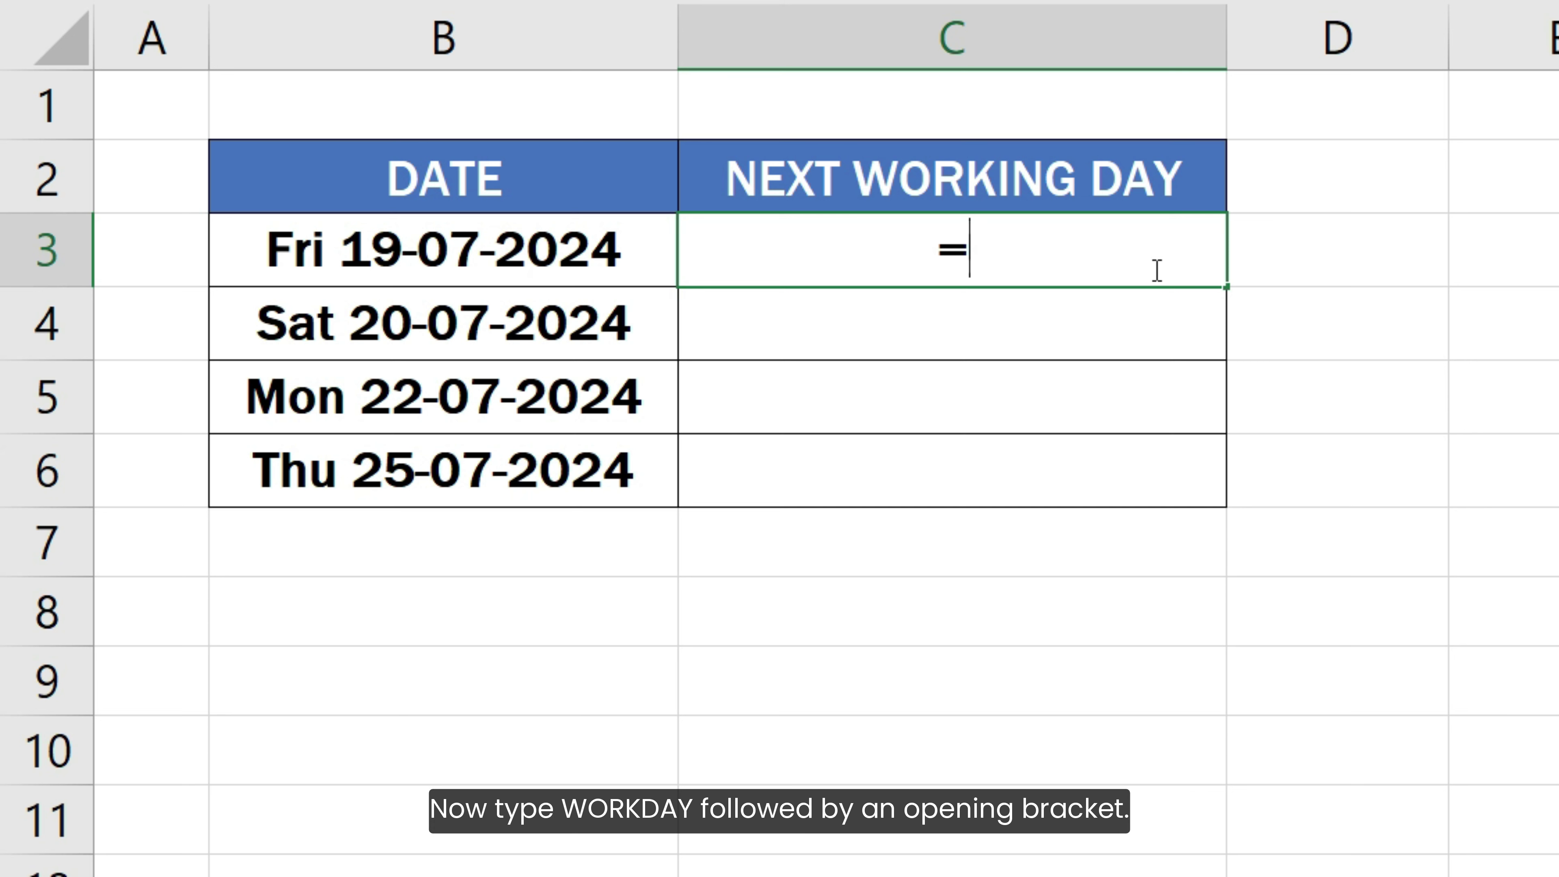
pyautogui.write('WORKDAY(')
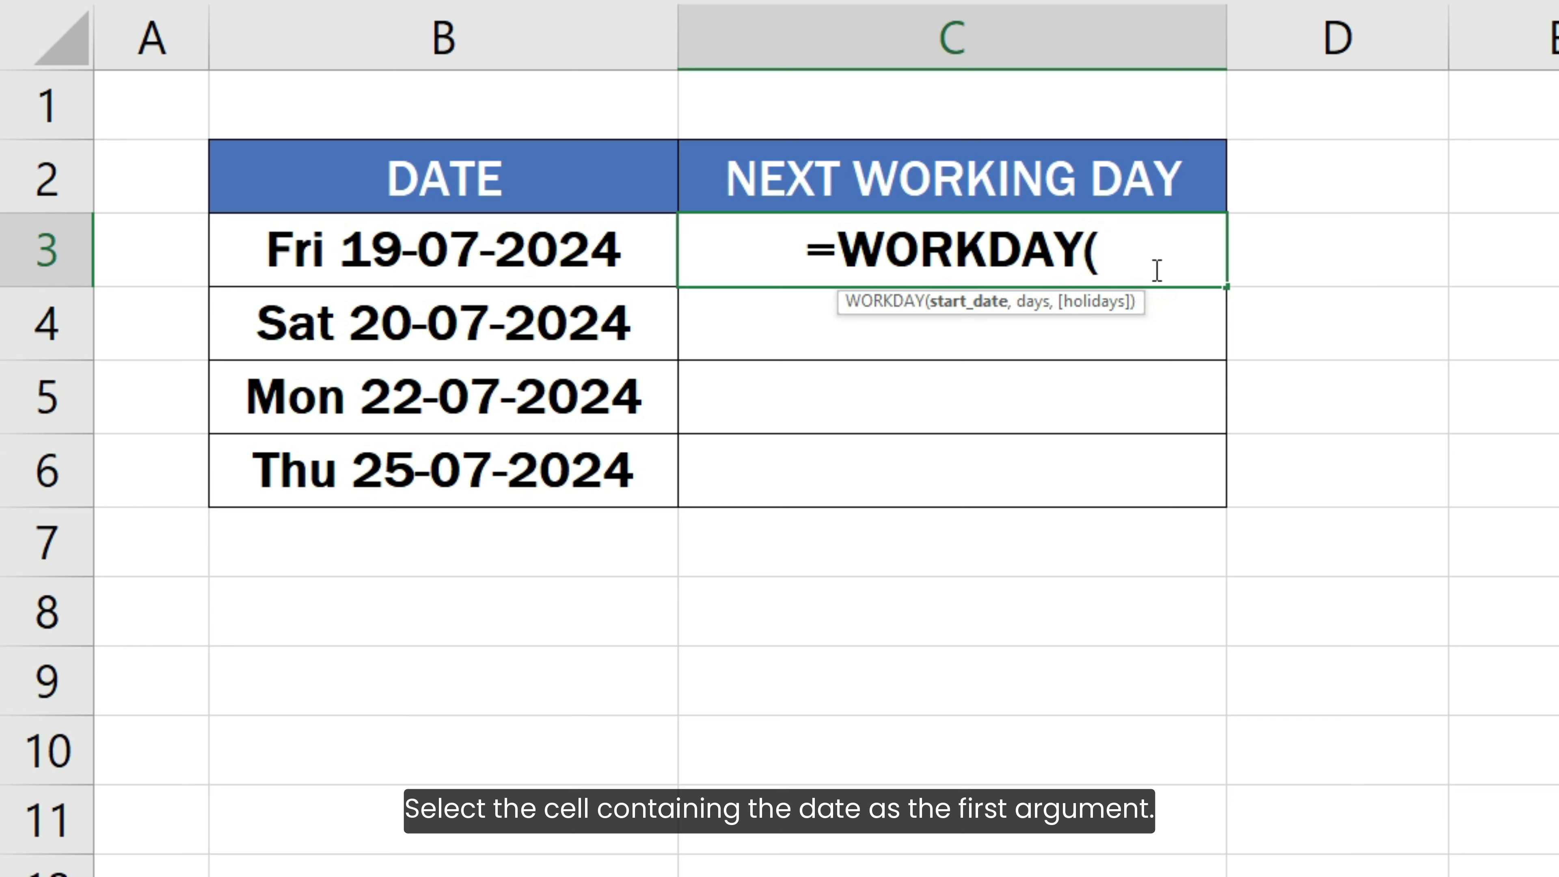
pyautogui.click(623, 251)
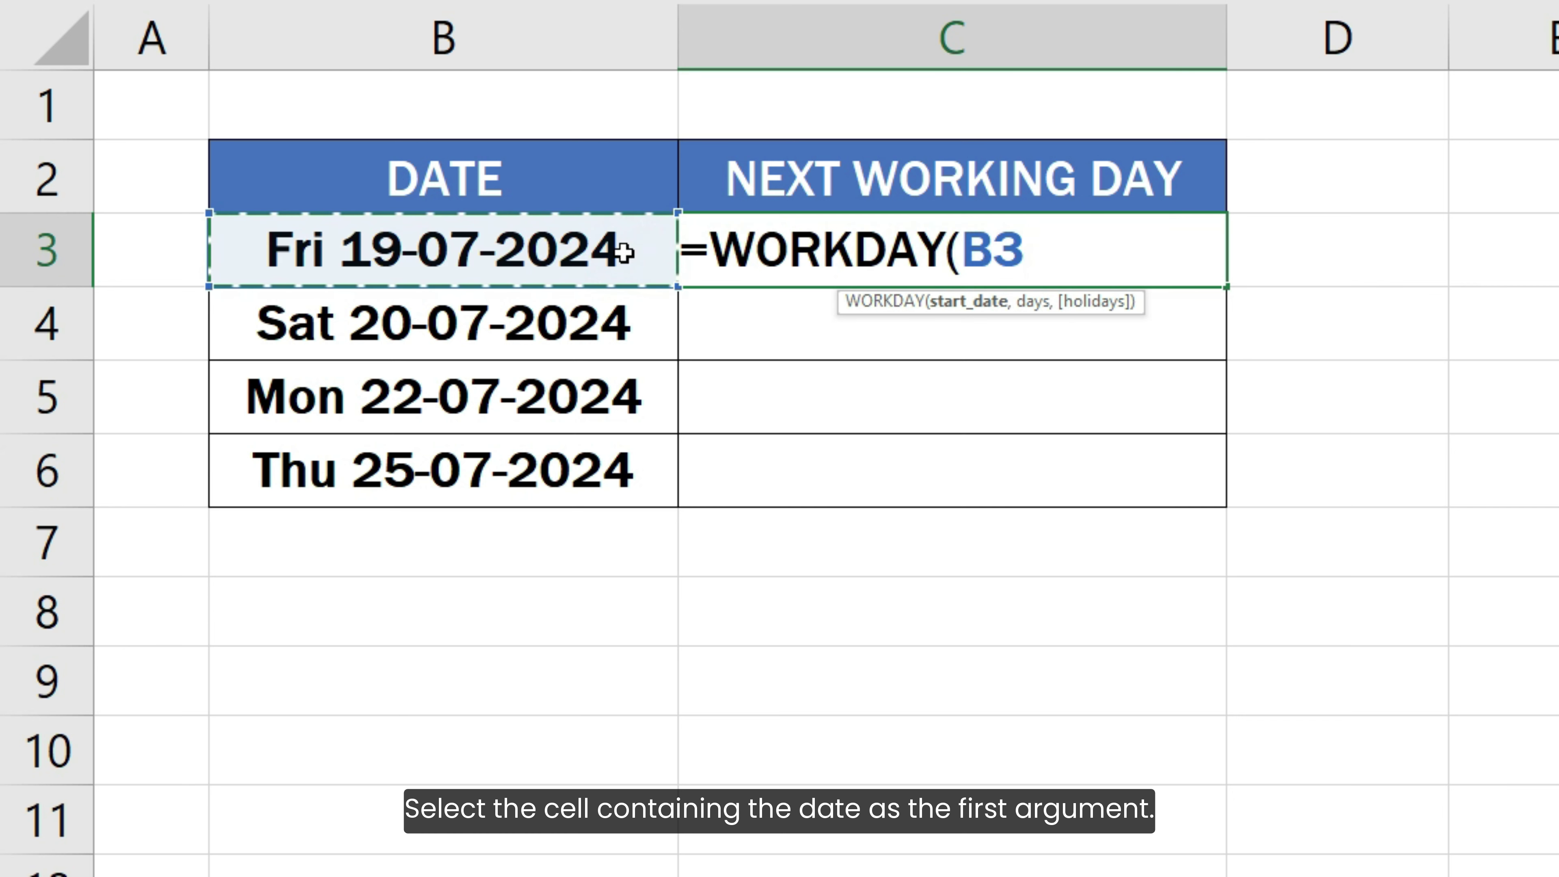
pyautogui.write(',')
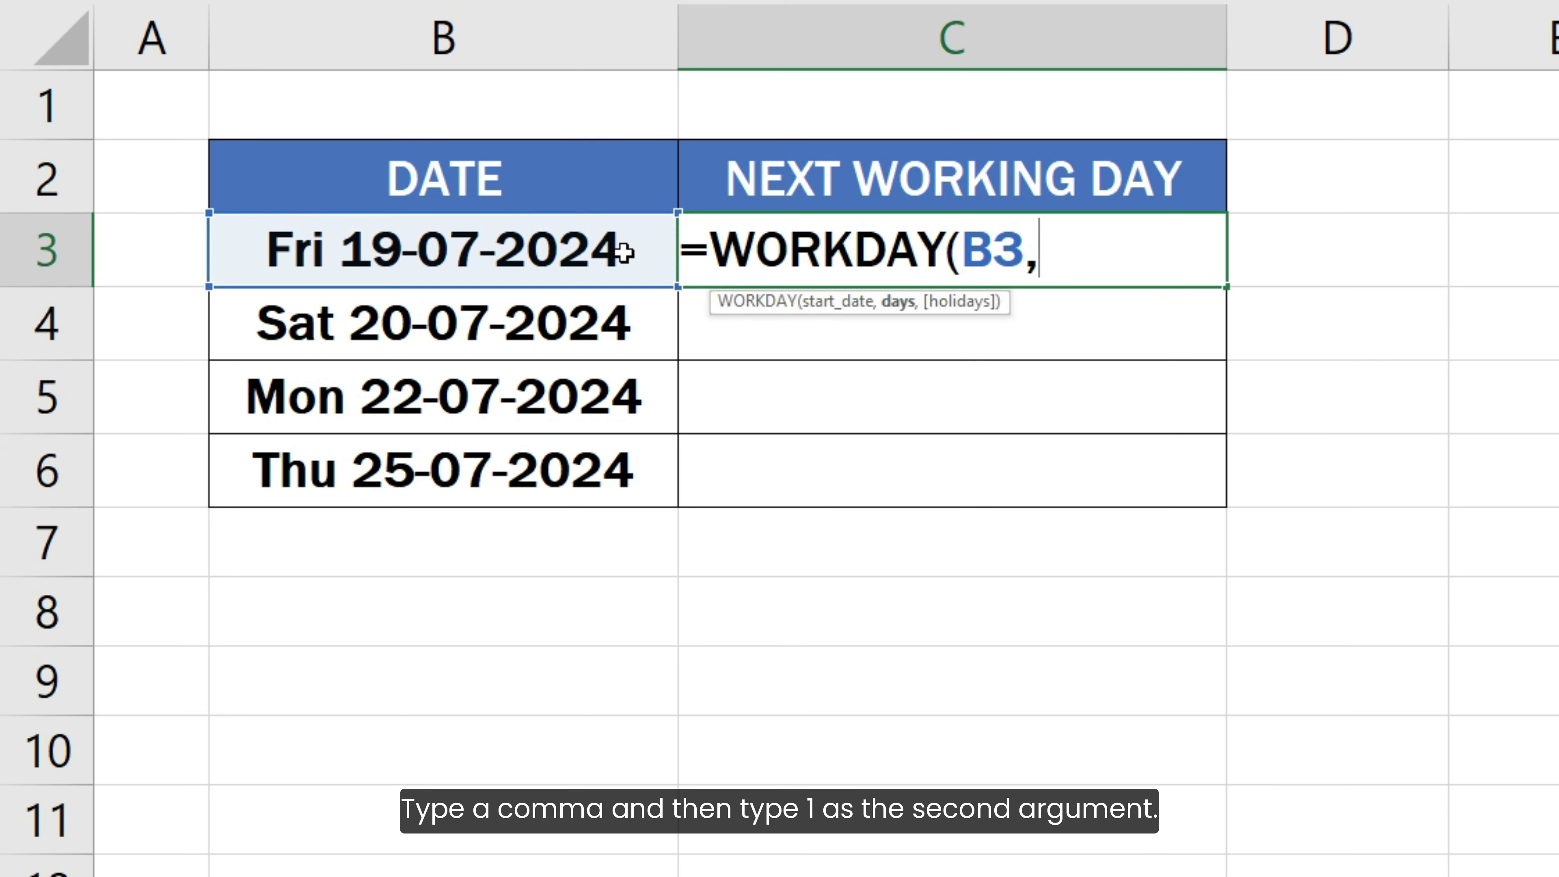
pyautogui.write('1')
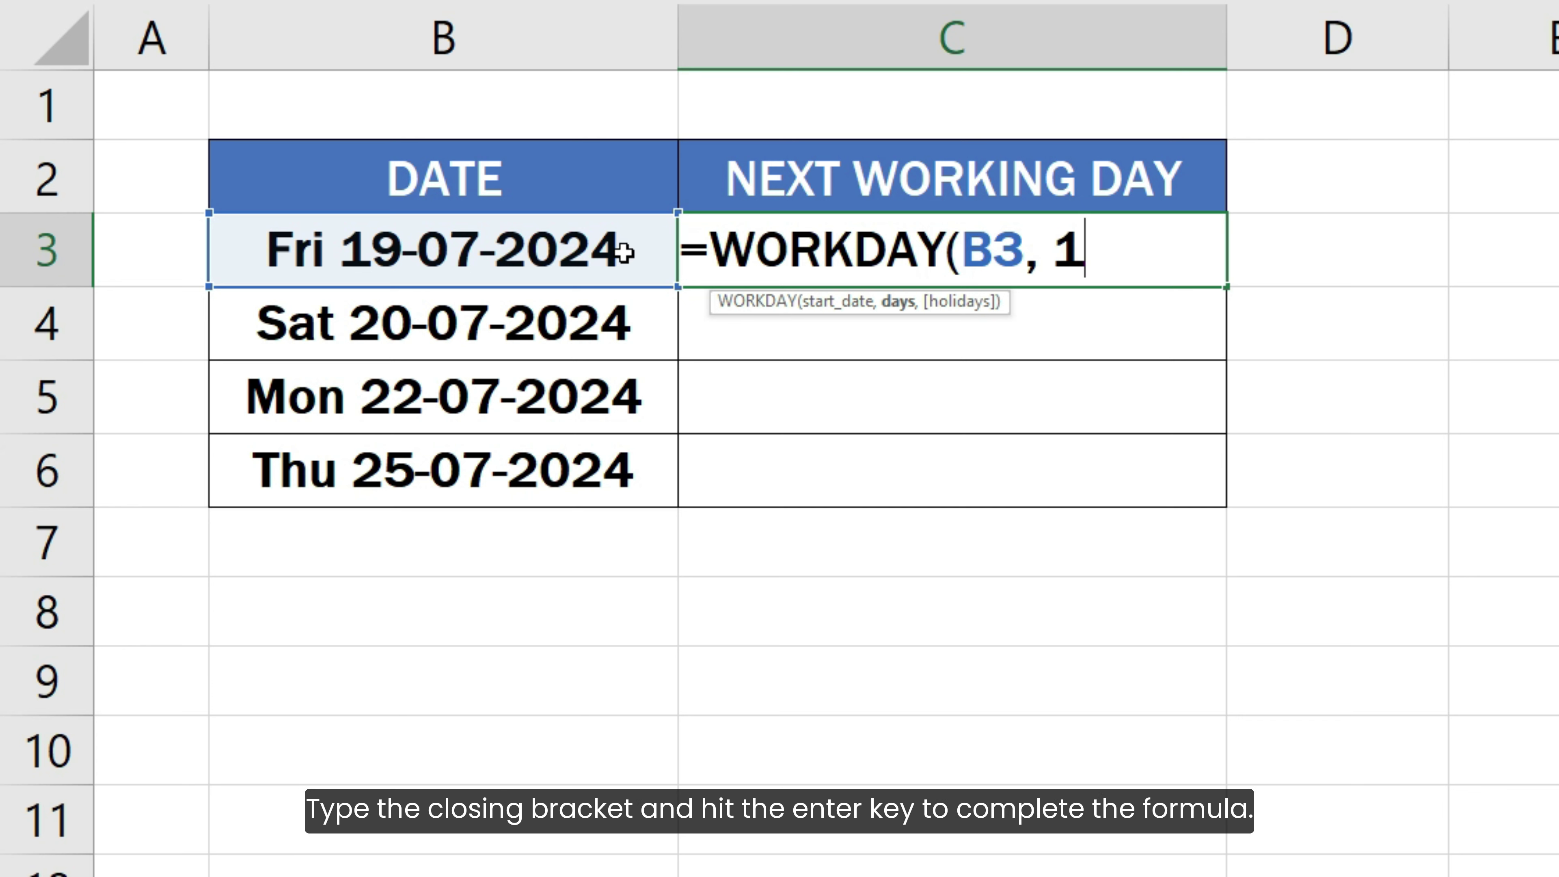
pyautogui.write(')')
pyautogui.press('Return')
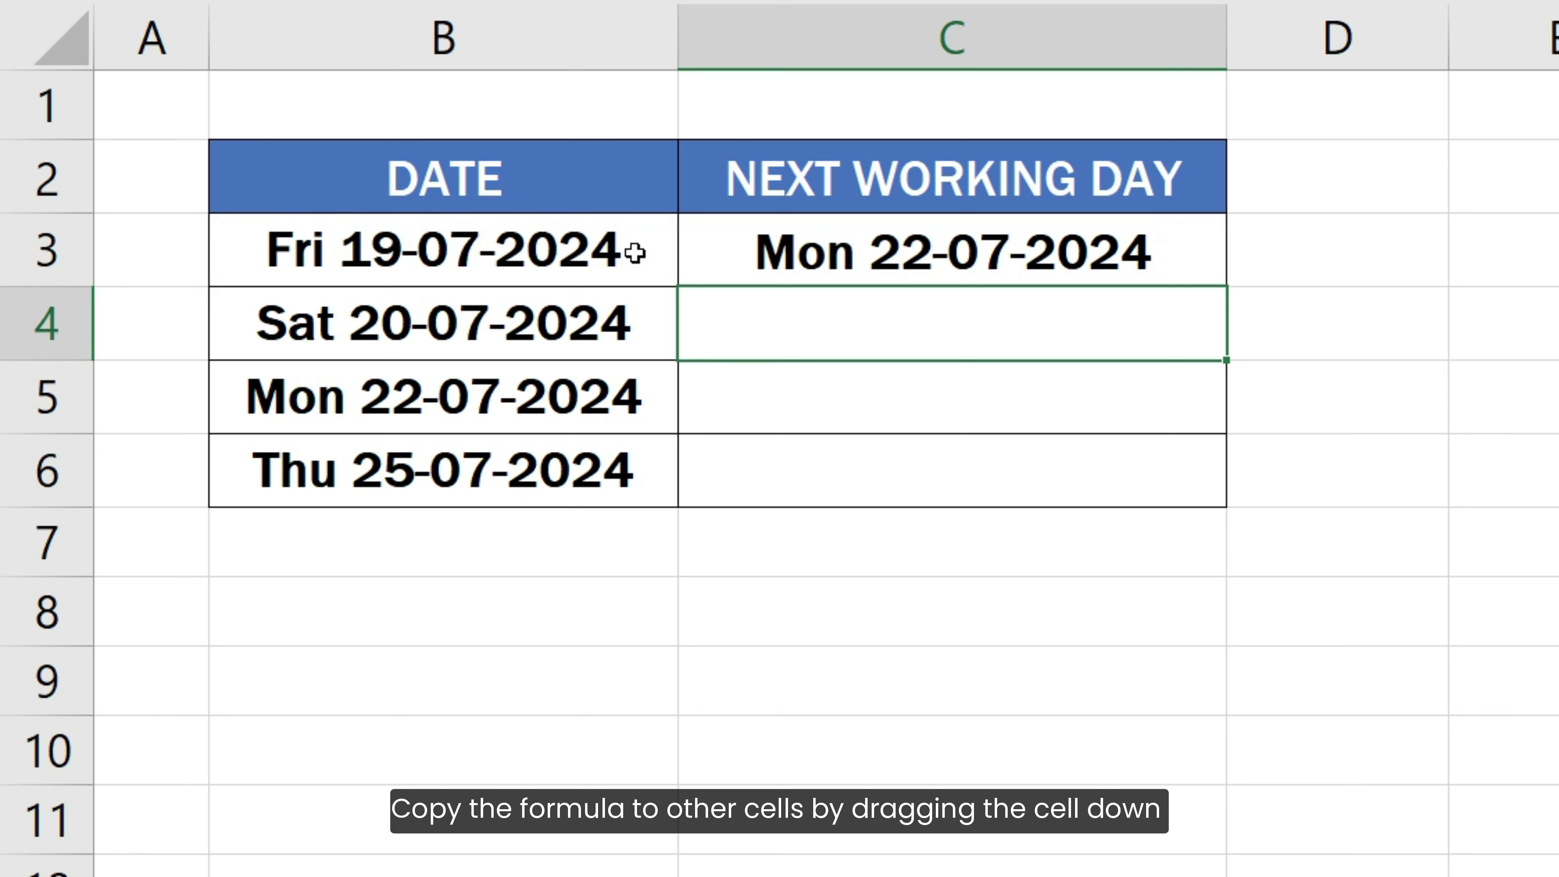
# Fill the WORKDAY formula from C3 down through C6
pyautogui.click(889, 249)
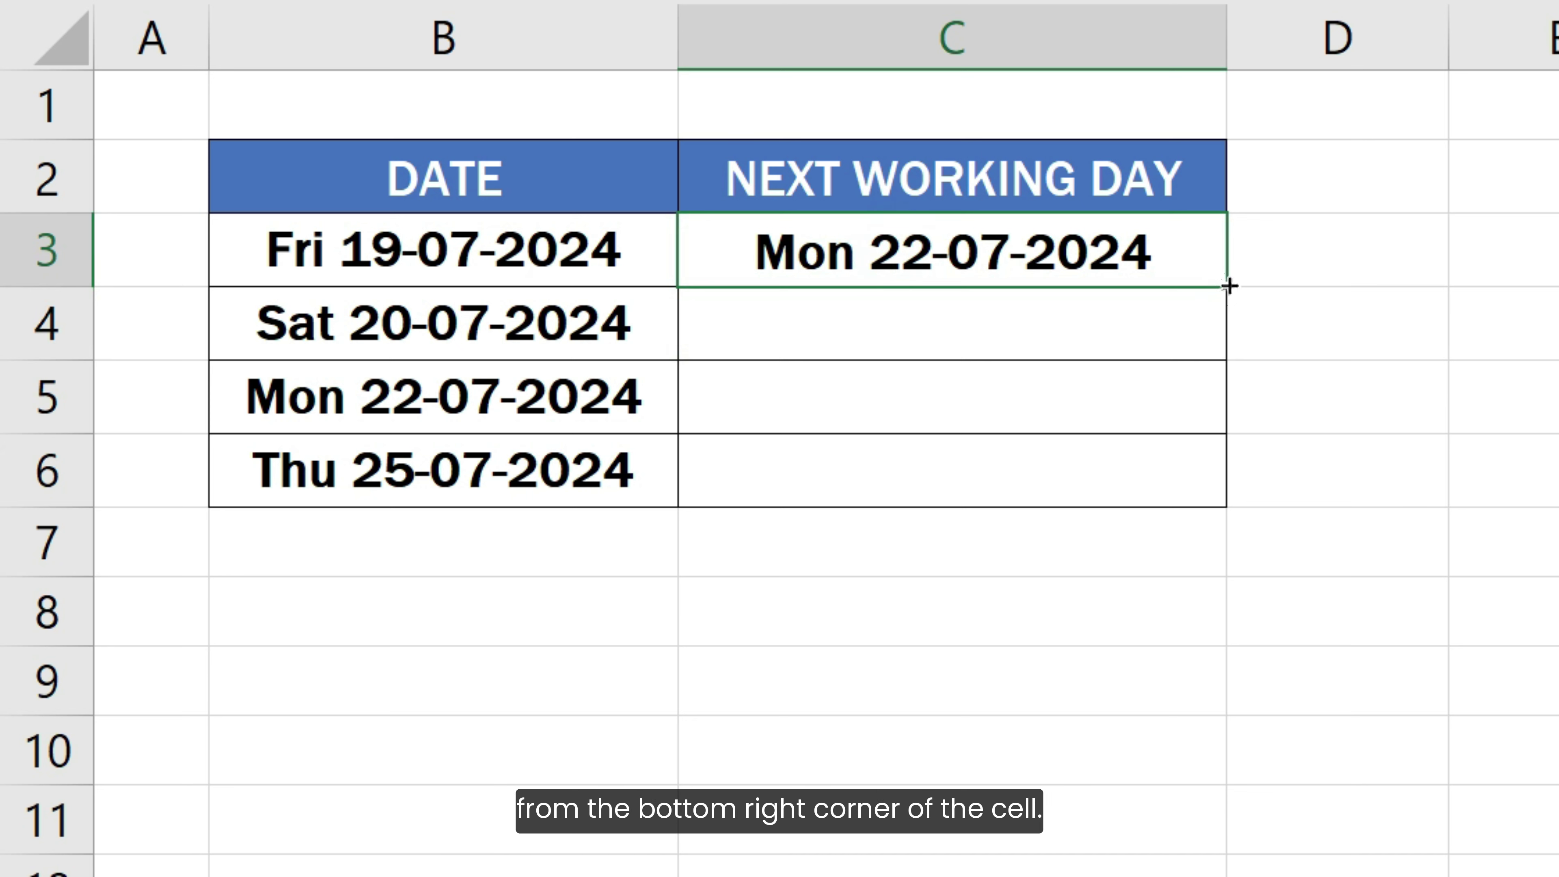
pyautogui.moveTo(1225, 285); pyautogui.dragTo(1193, 500)
pyautogui.click(1264, 486)
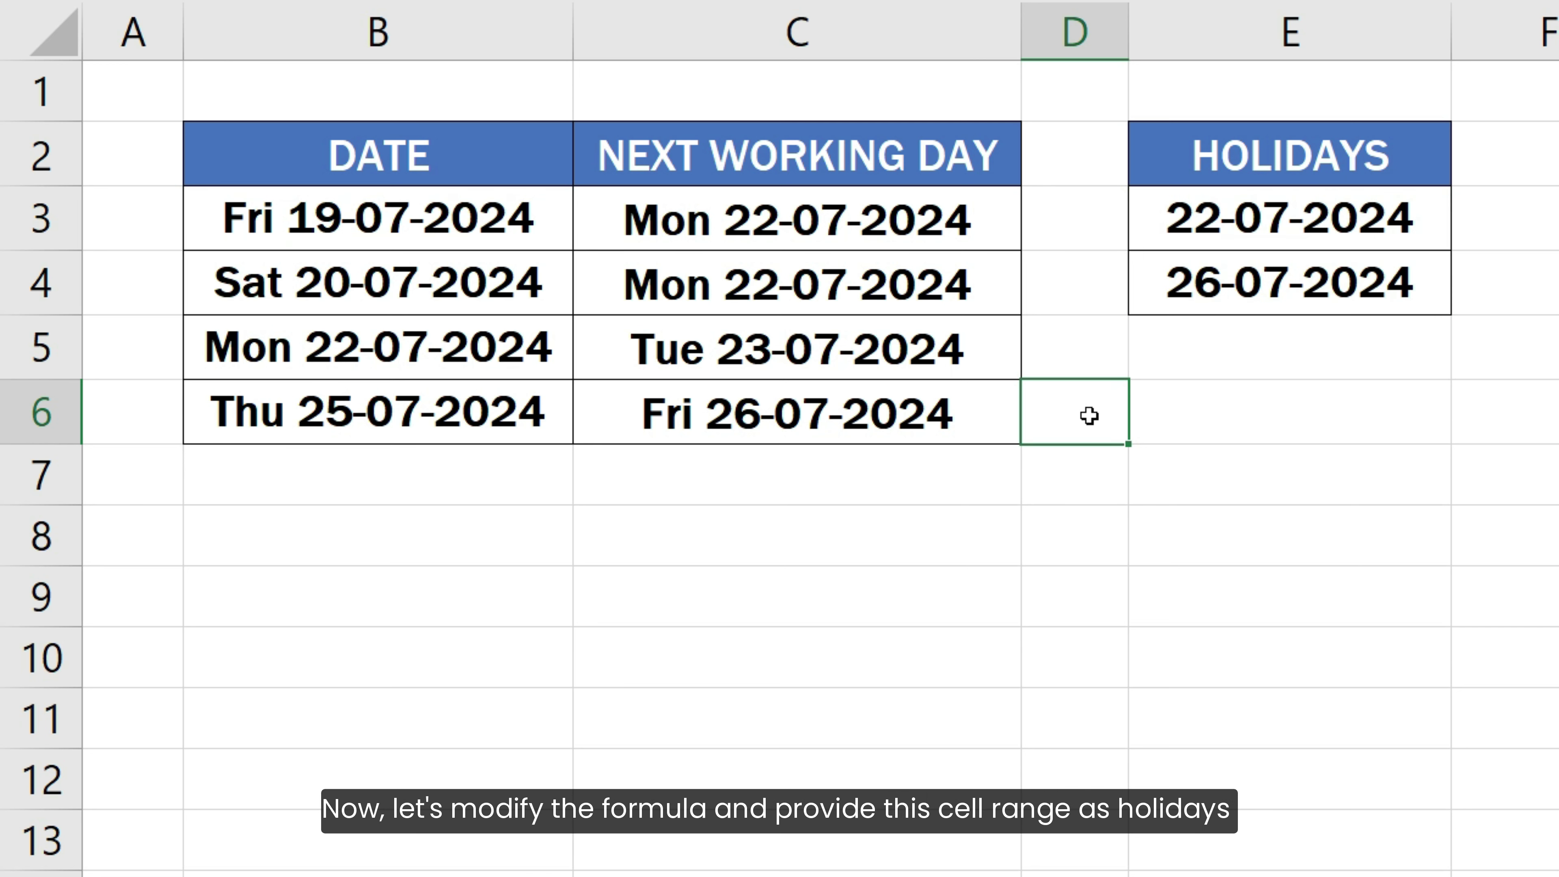
# Add the holiday dates E3:E4 as the third argument of the WORKDAY formula in C3
pyautogui.click(970, 229)
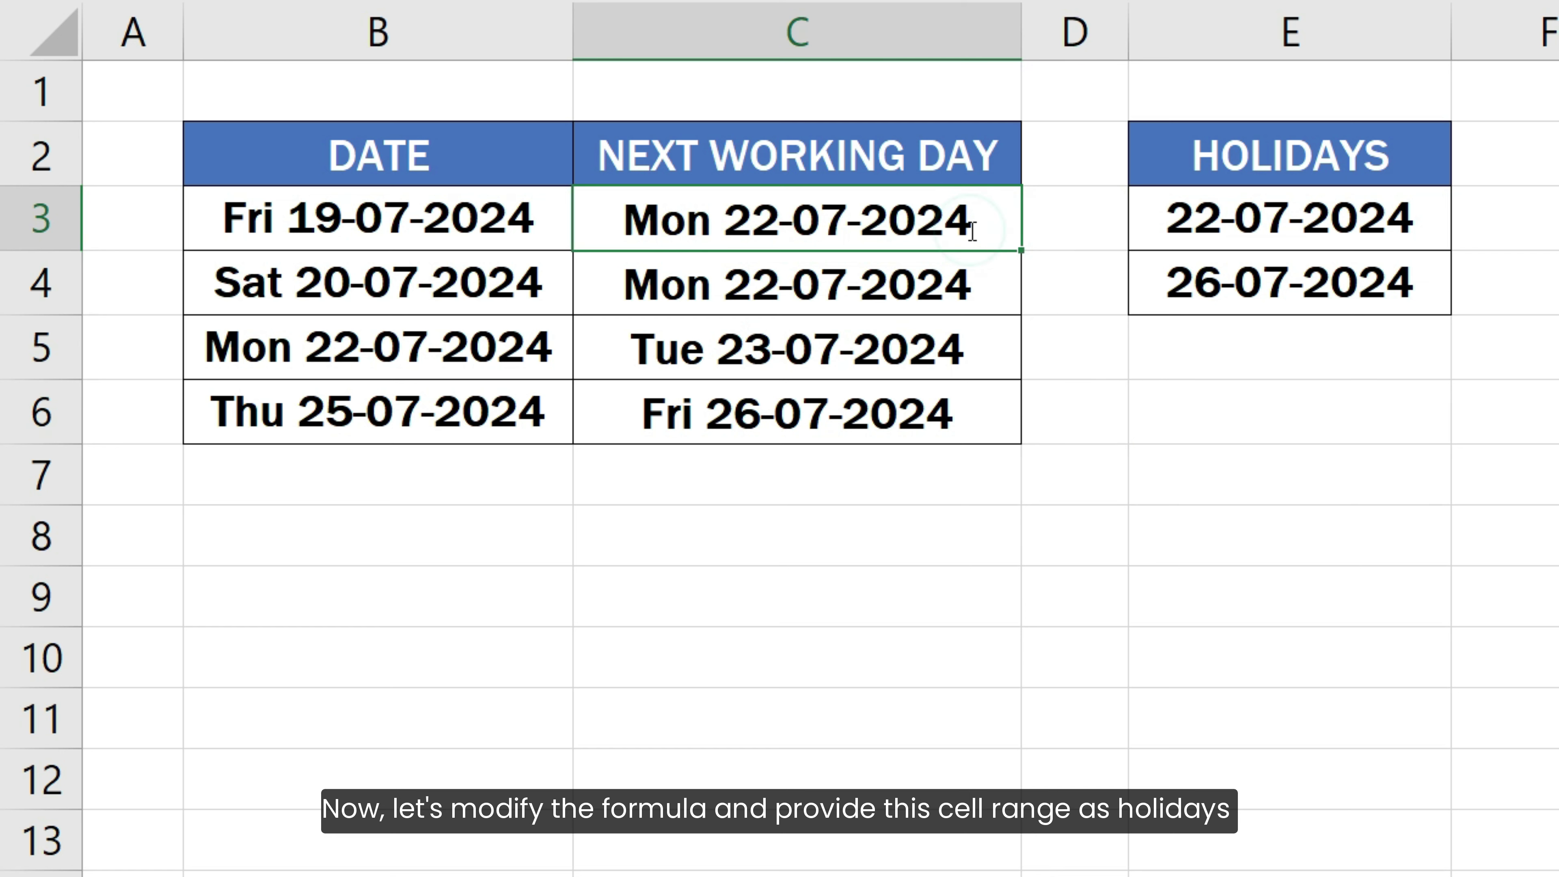
pyautogui.doubleClick(972, 231)
pyautogui.click(946, 228)
pyautogui.write(', 1, )')
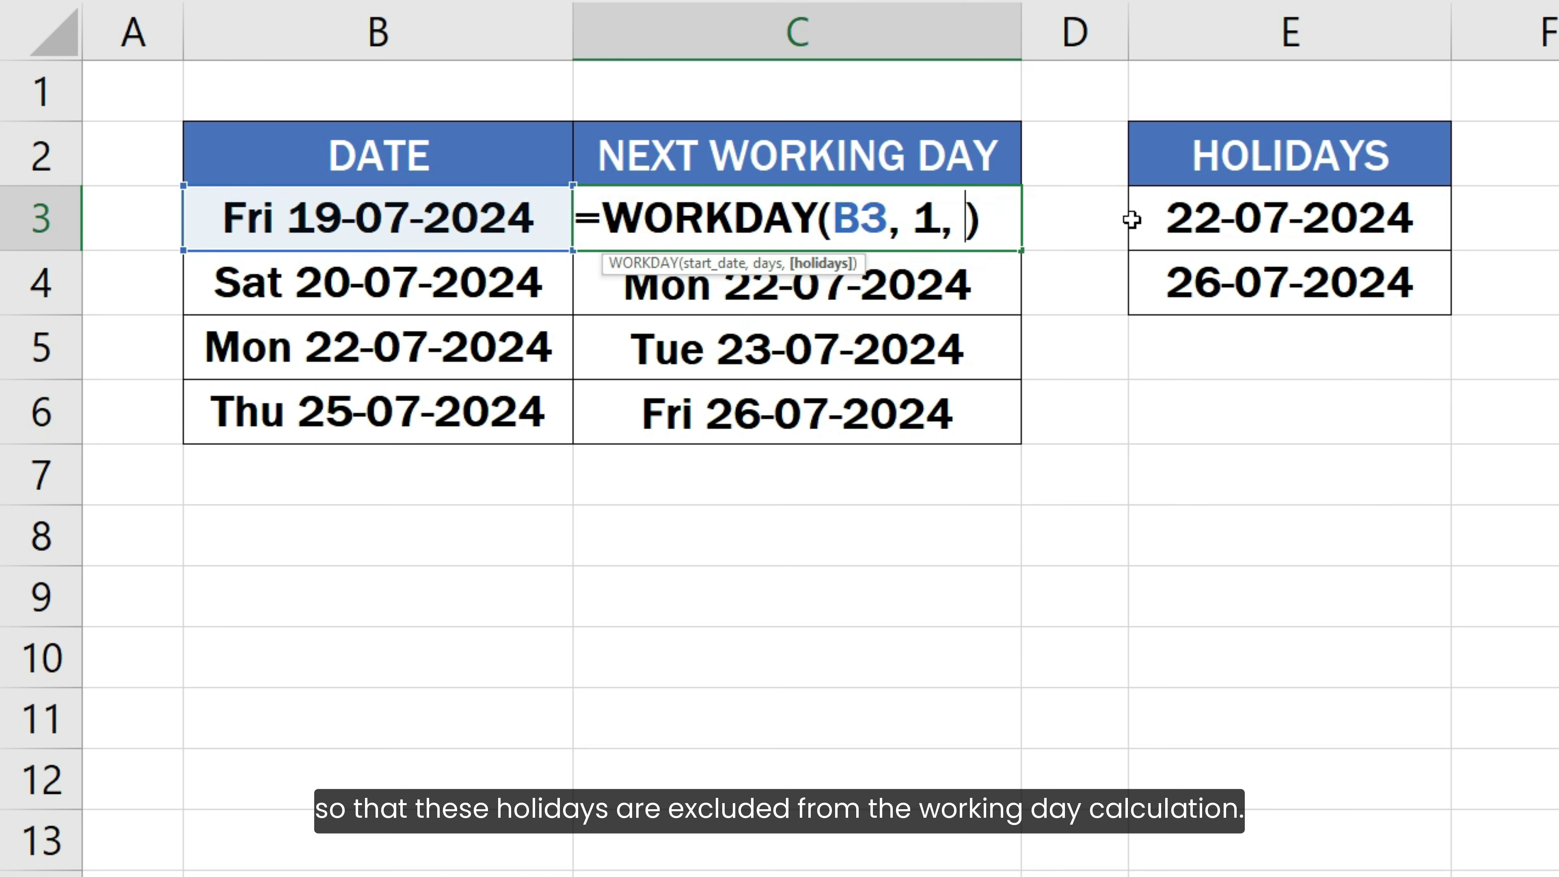
pyautogui.click(1198, 216)
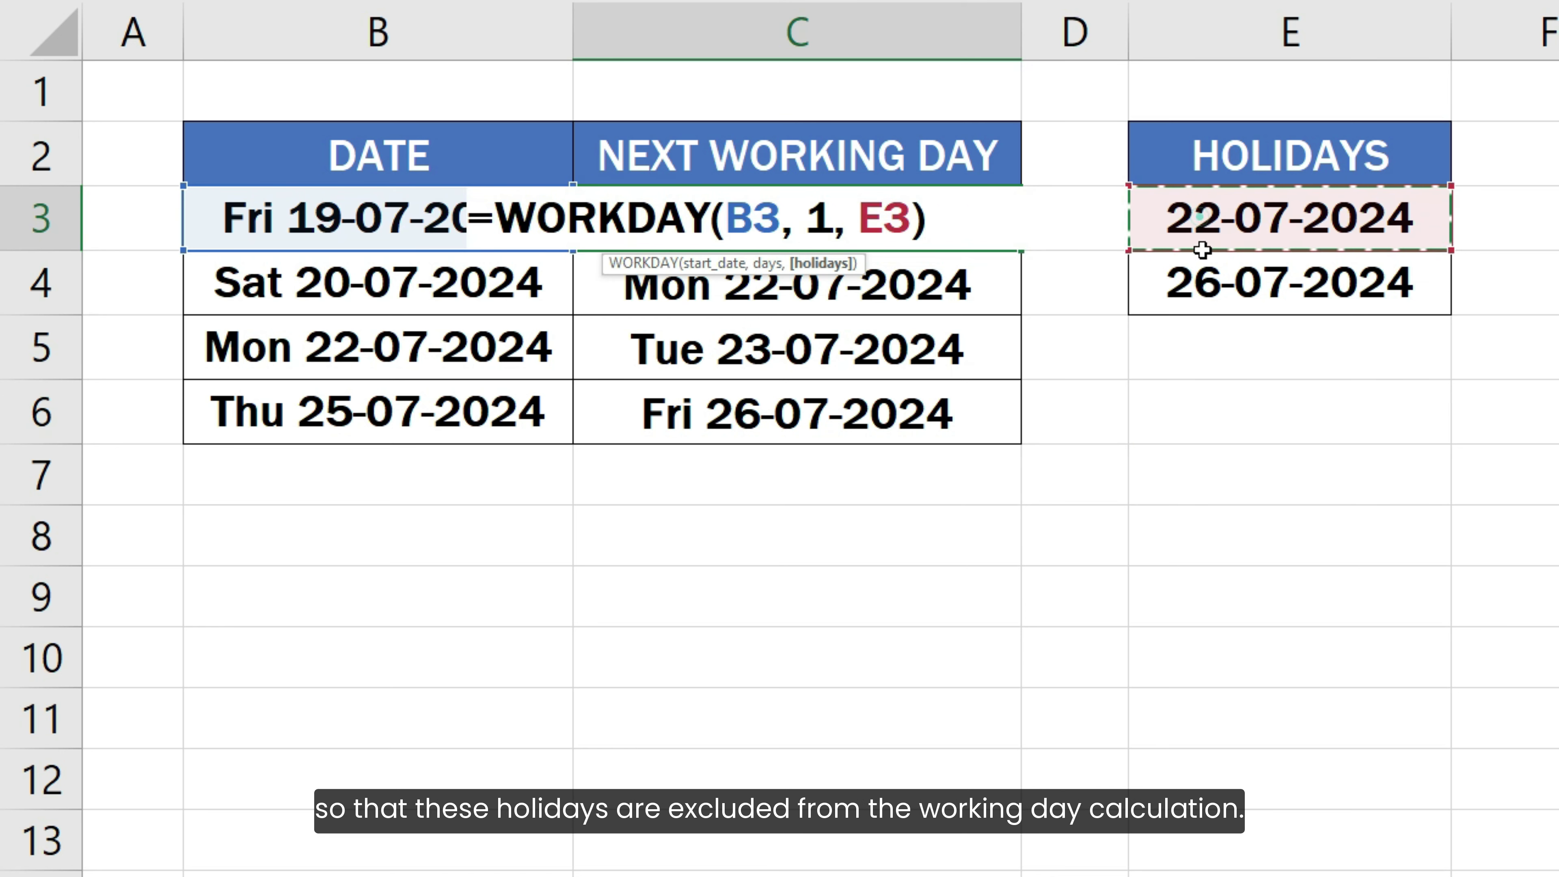
pyautogui.moveTo(1201, 249); pyautogui.dragTo(1207, 287)
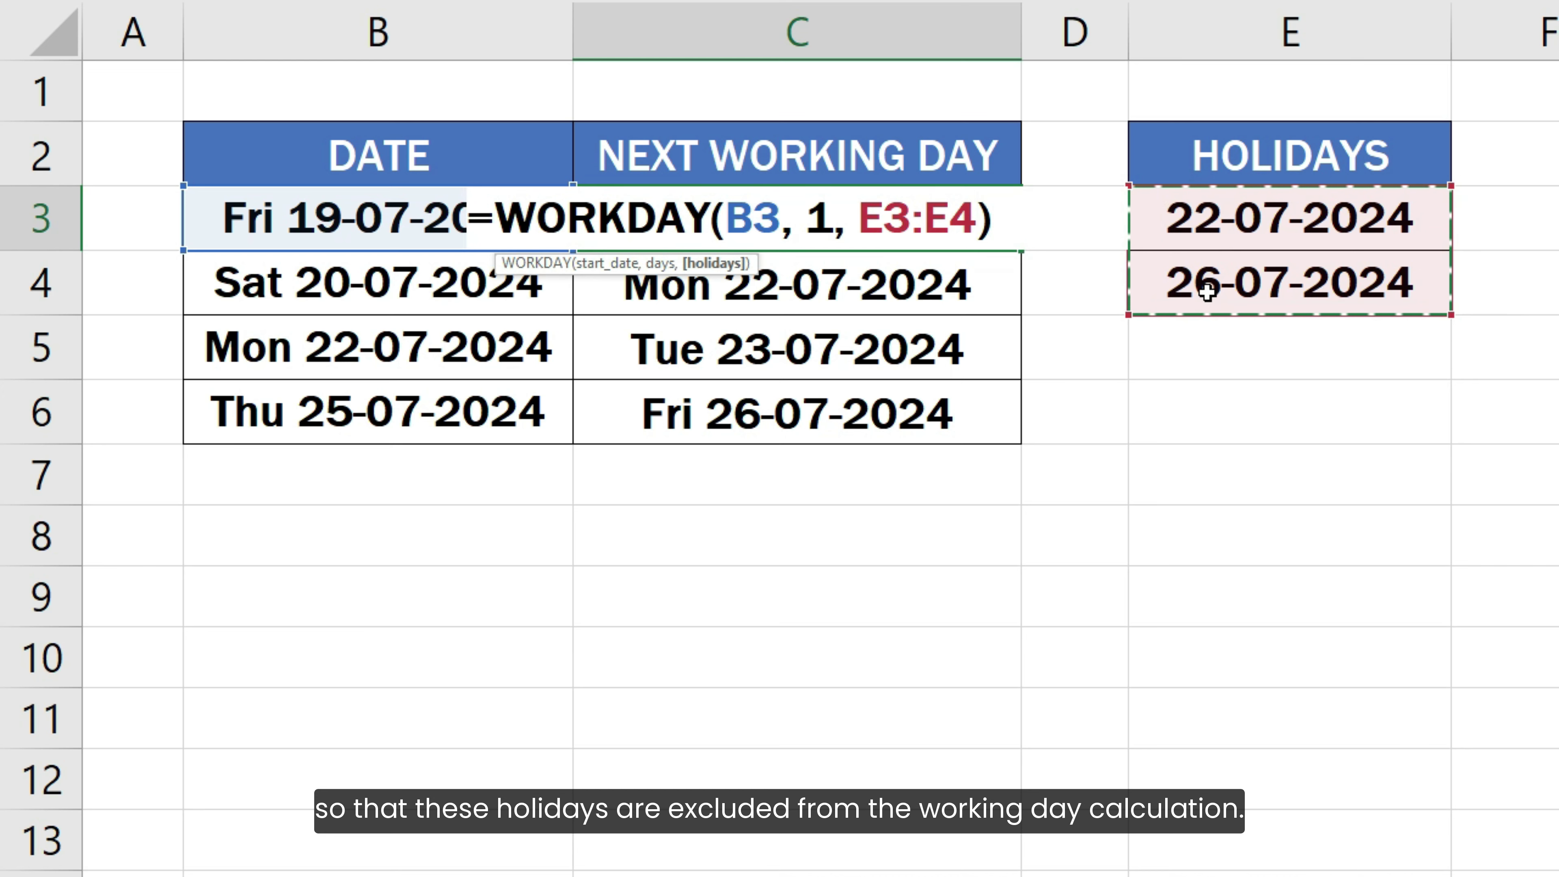
# Make the holiday range absolute in C3 so the formula reads =WORKDAY(B3, 1, $E$3:$E$4)
pyautogui.click(867, 226)
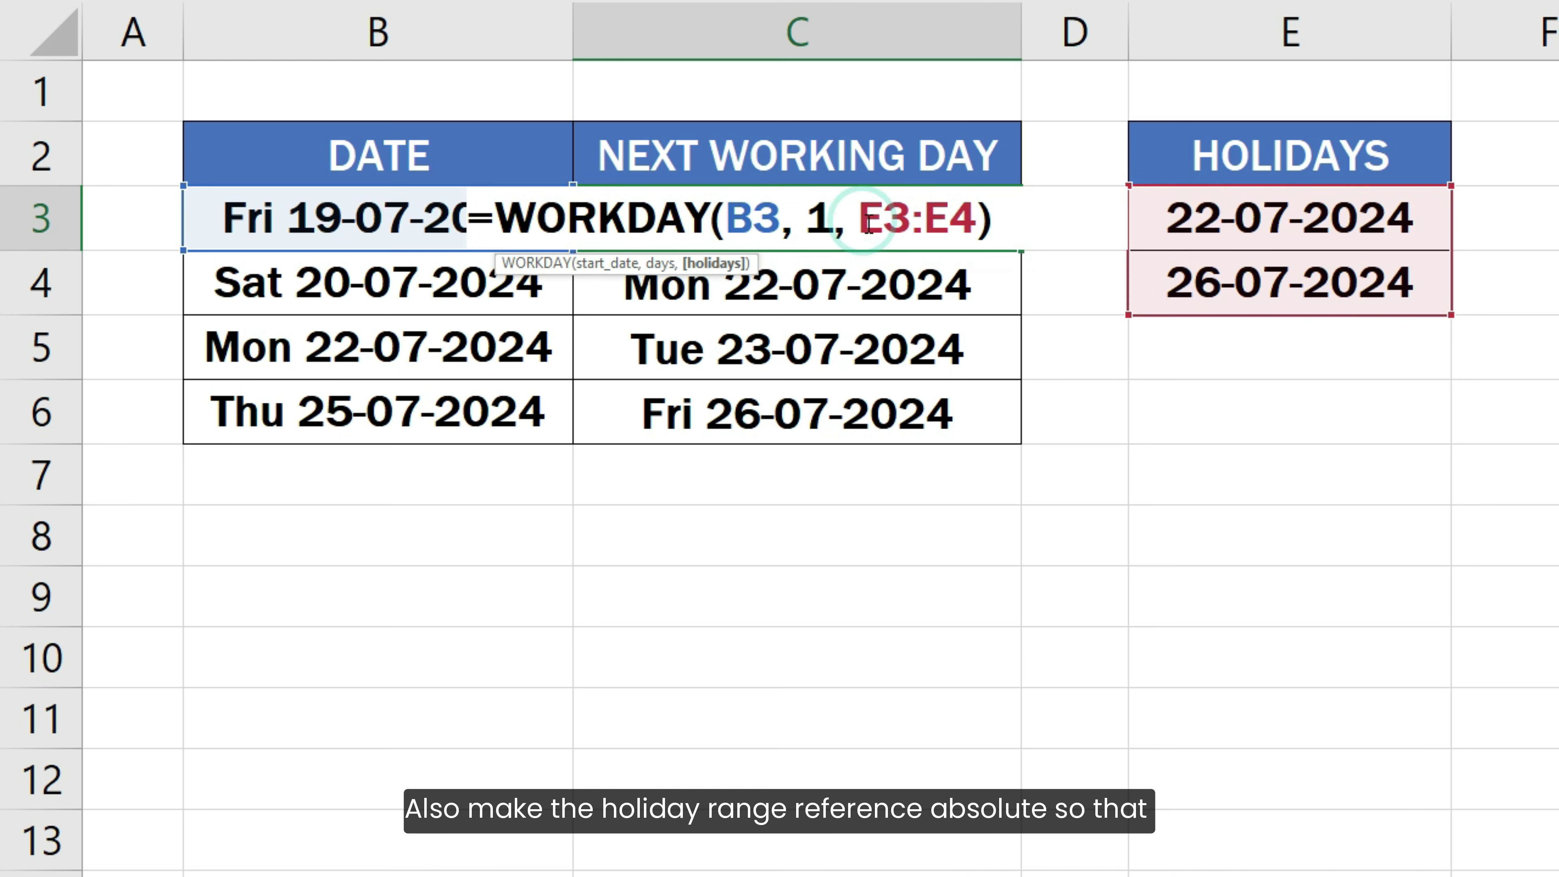
pyautogui.write('$')
pyautogui.click(916, 226)
pyautogui.write('$')
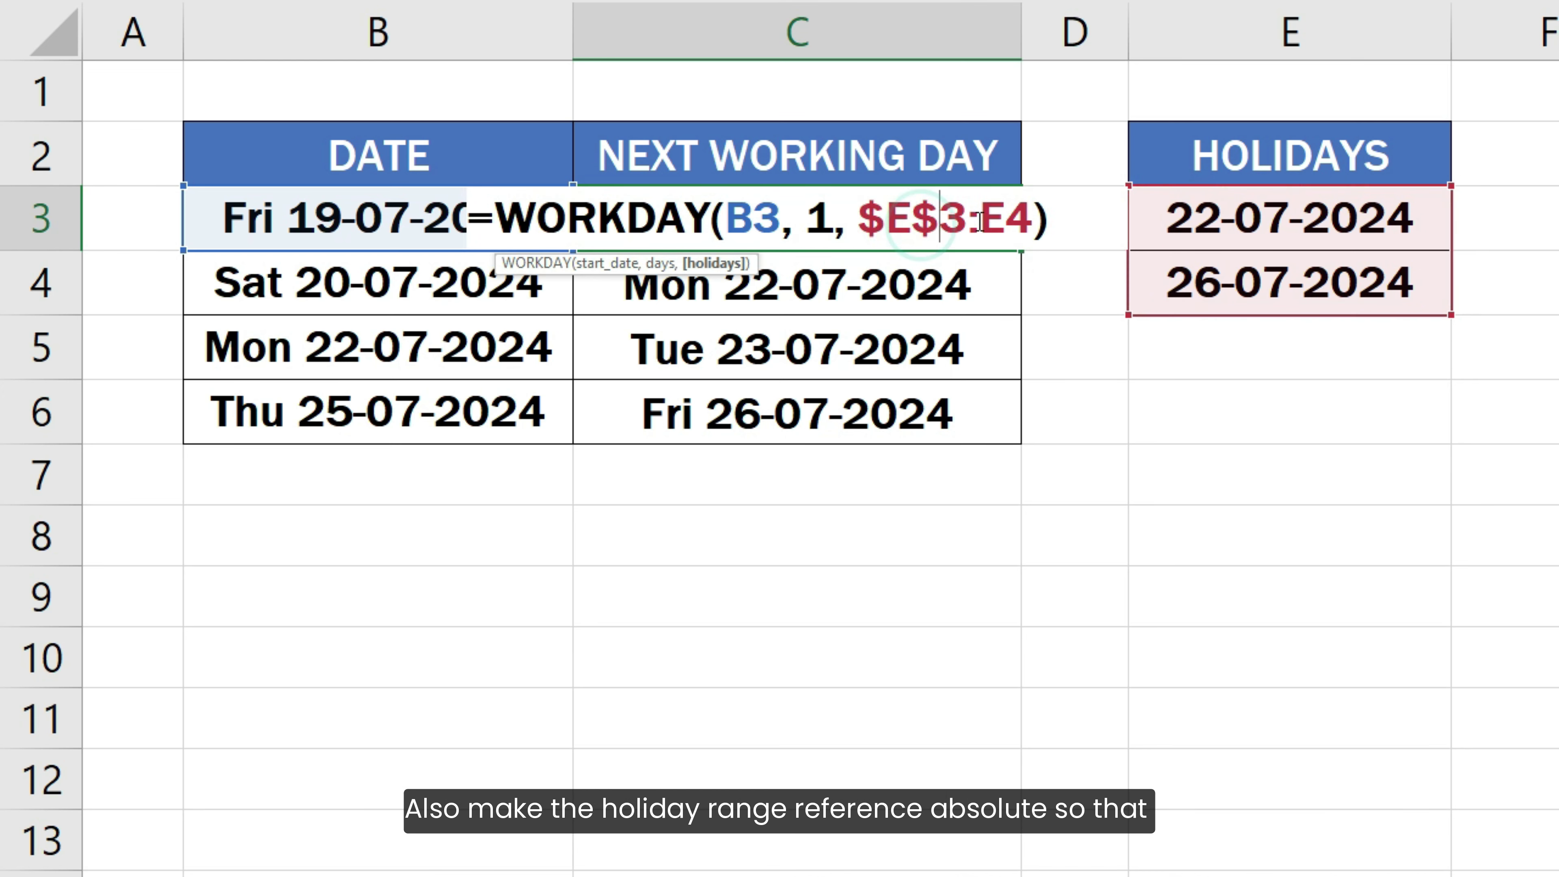
pyautogui.click(981, 222)
pyautogui.write('$')
pyautogui.click(1045, 224)
pyautogui.write('$E$')
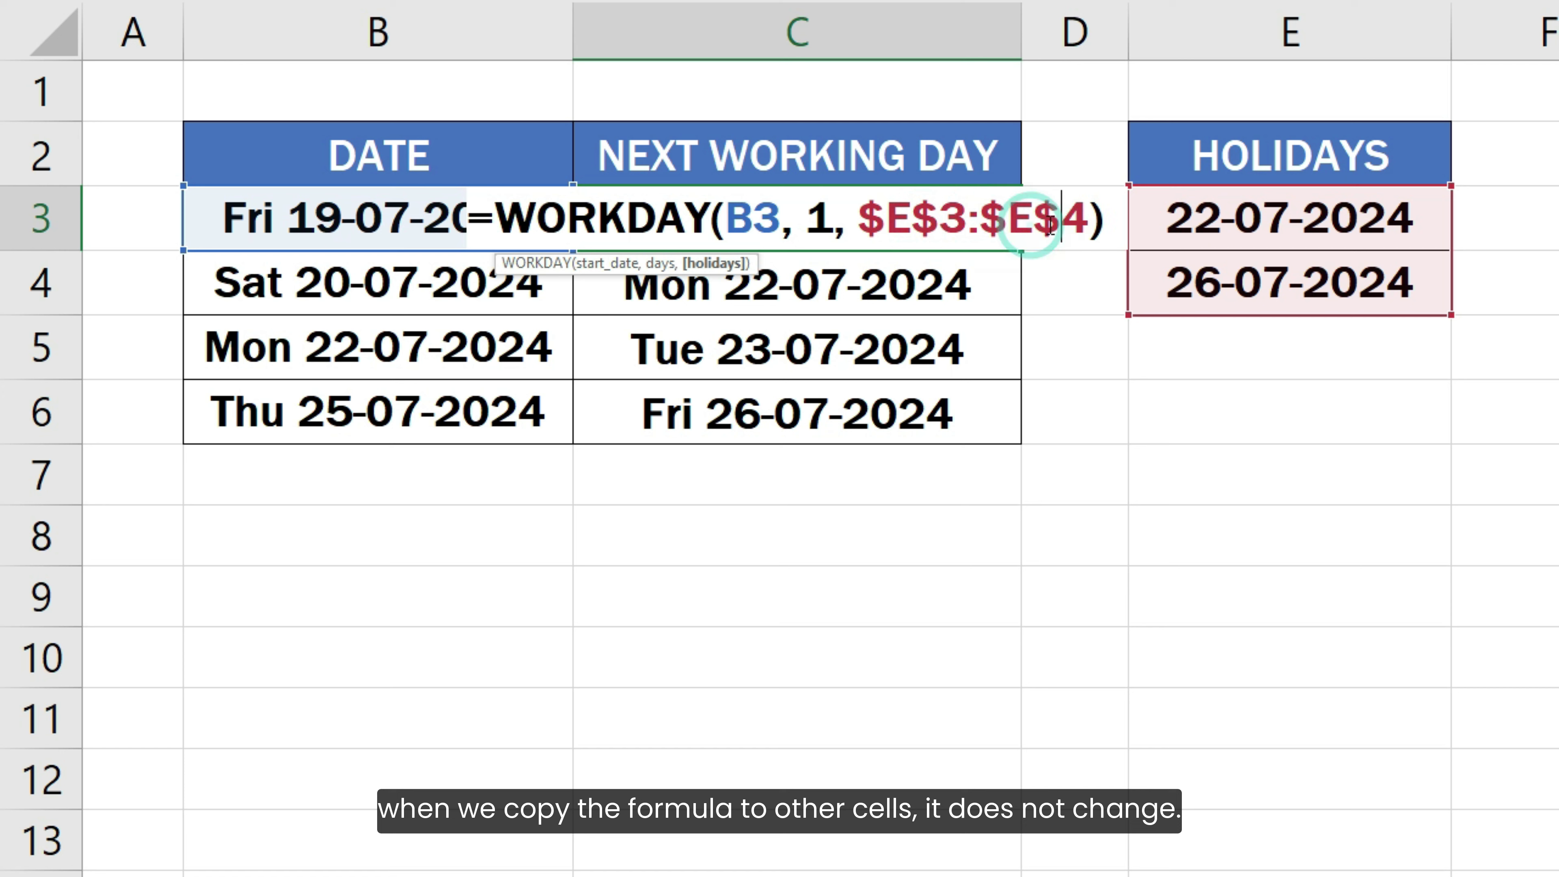
pyautogui.click(1105, 220)
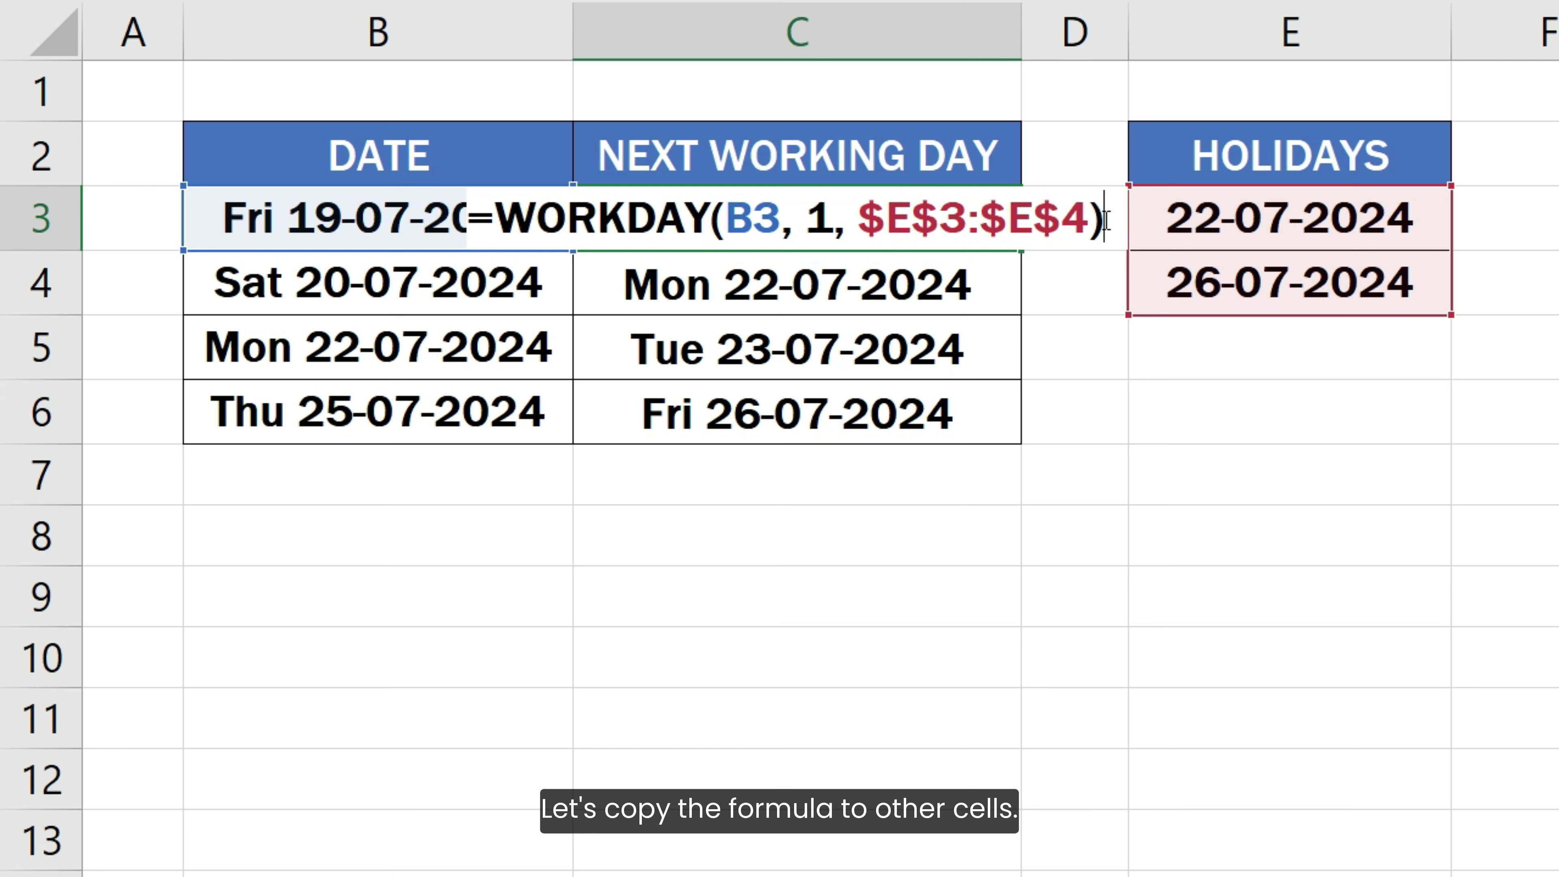
pyautogui.press('Return')
# Copy the holiday-aware formula from C3 down to the remaining dates through C6
pyautogui.click(998, 223)
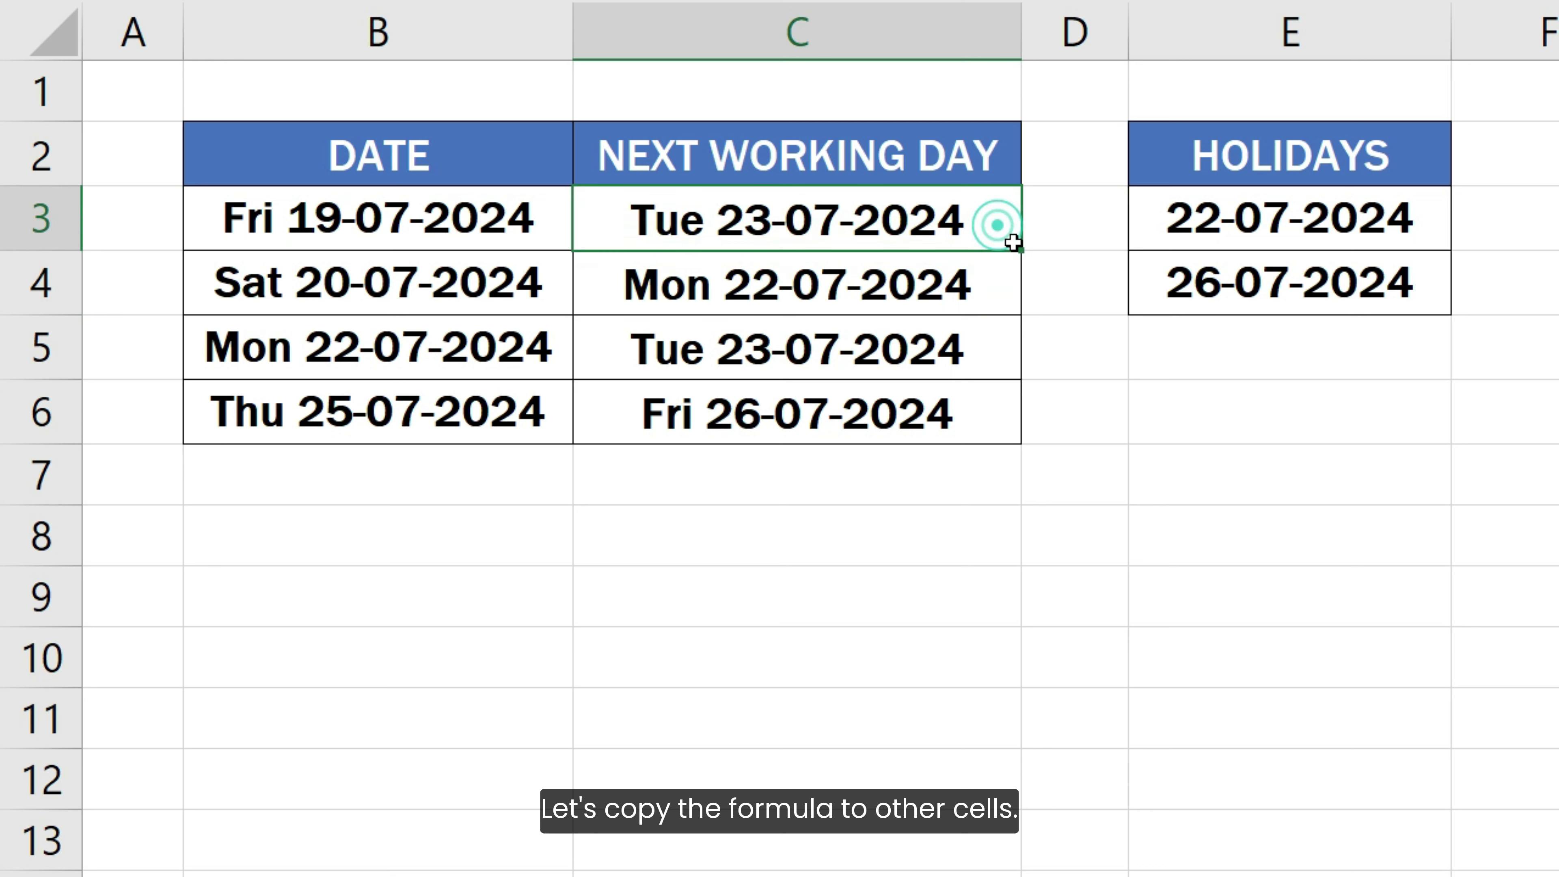
pyautogui.moveTo(1020, 248); pyautogui.dragTo(1031, 432)
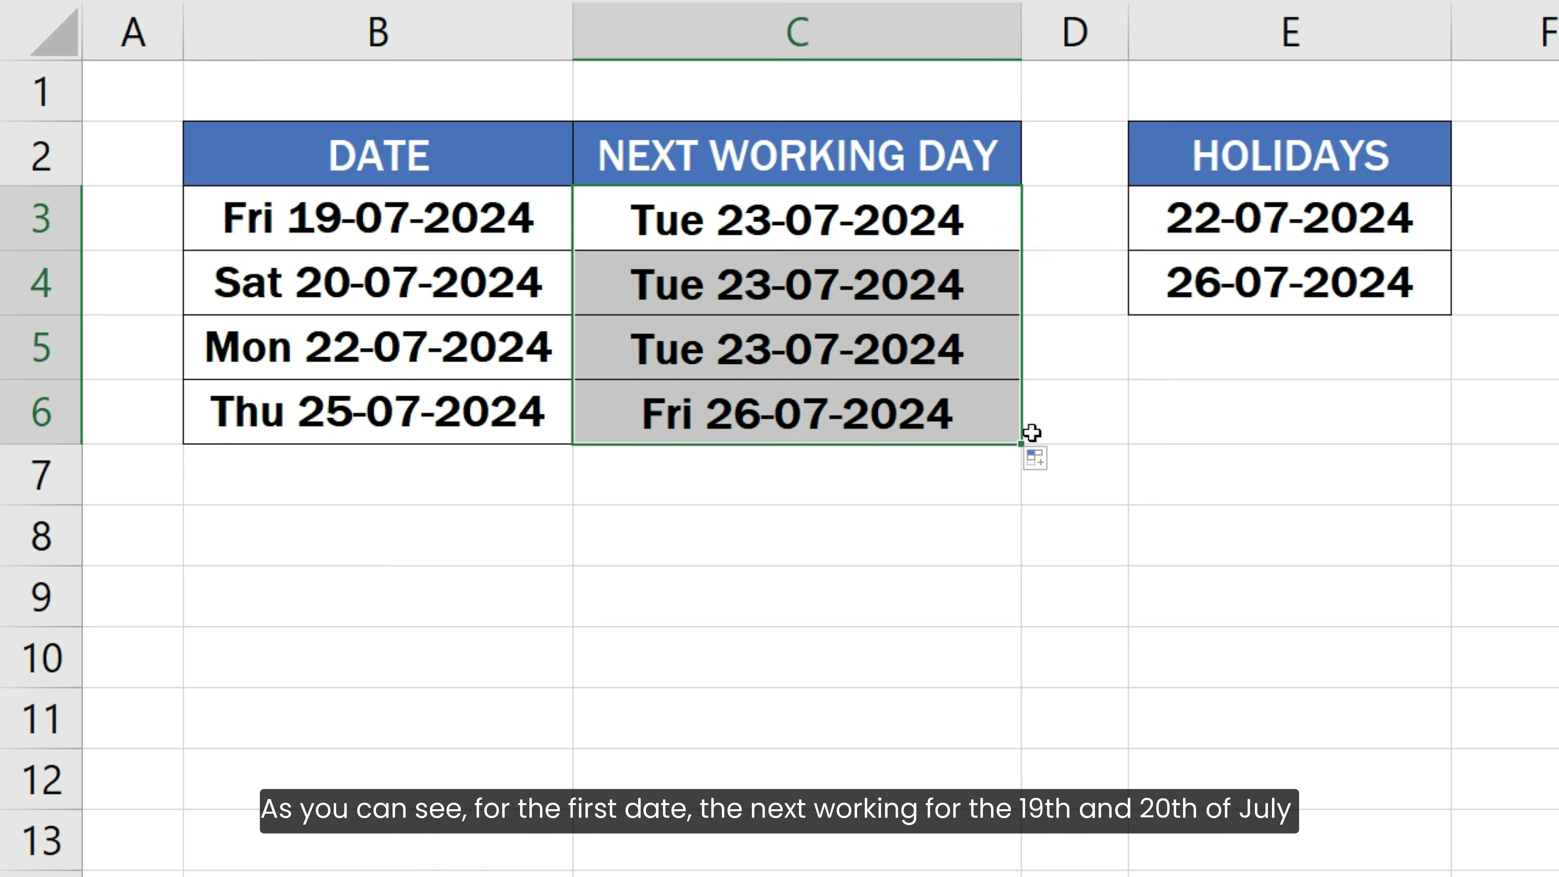
pyautogui.click(1065, 427)
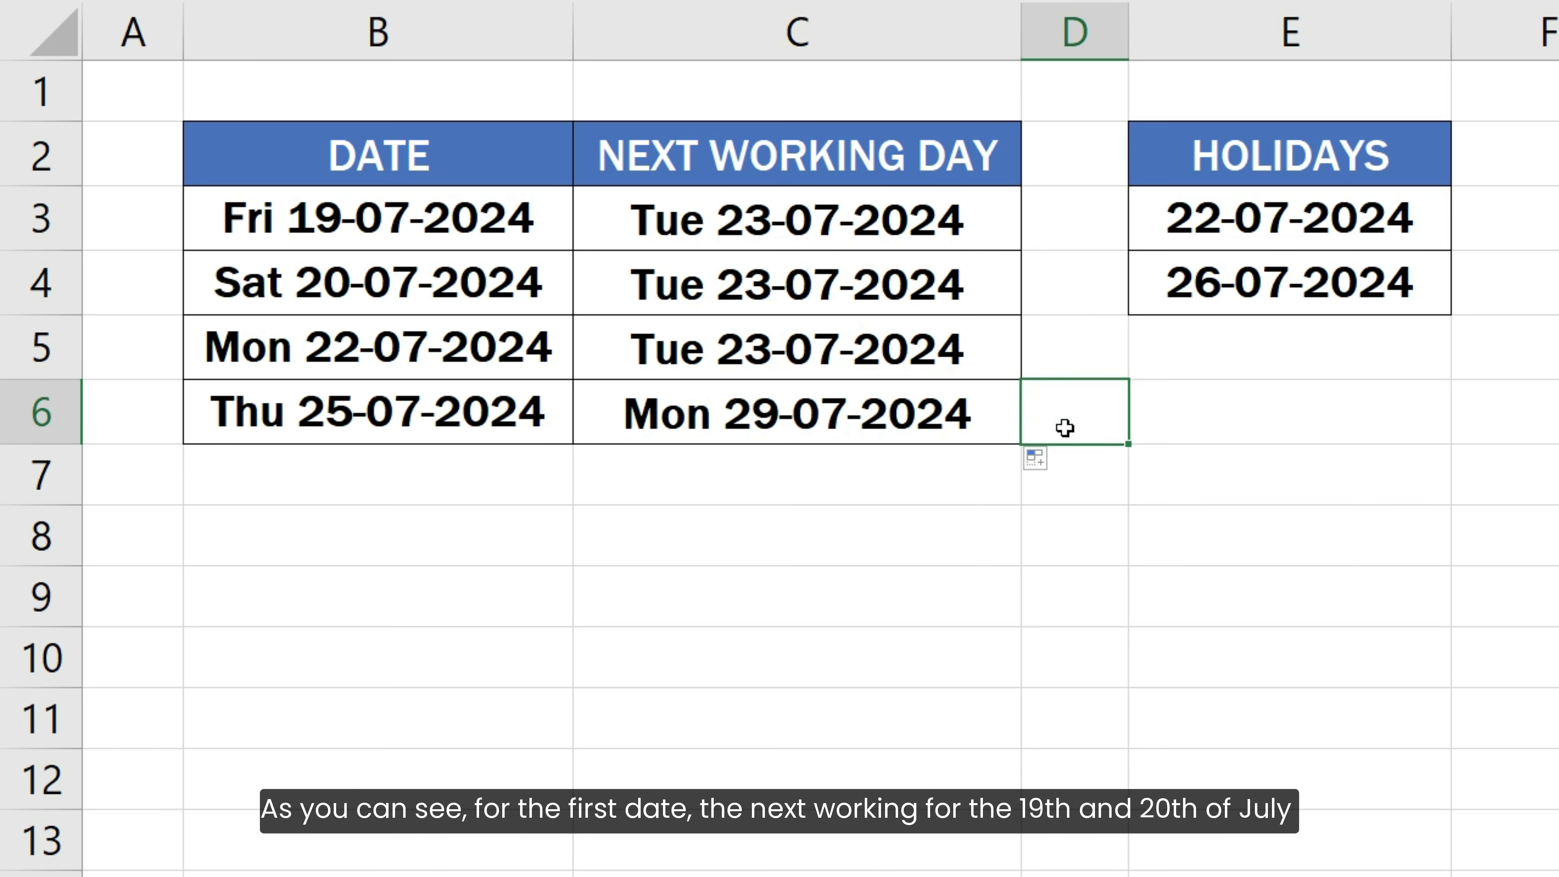